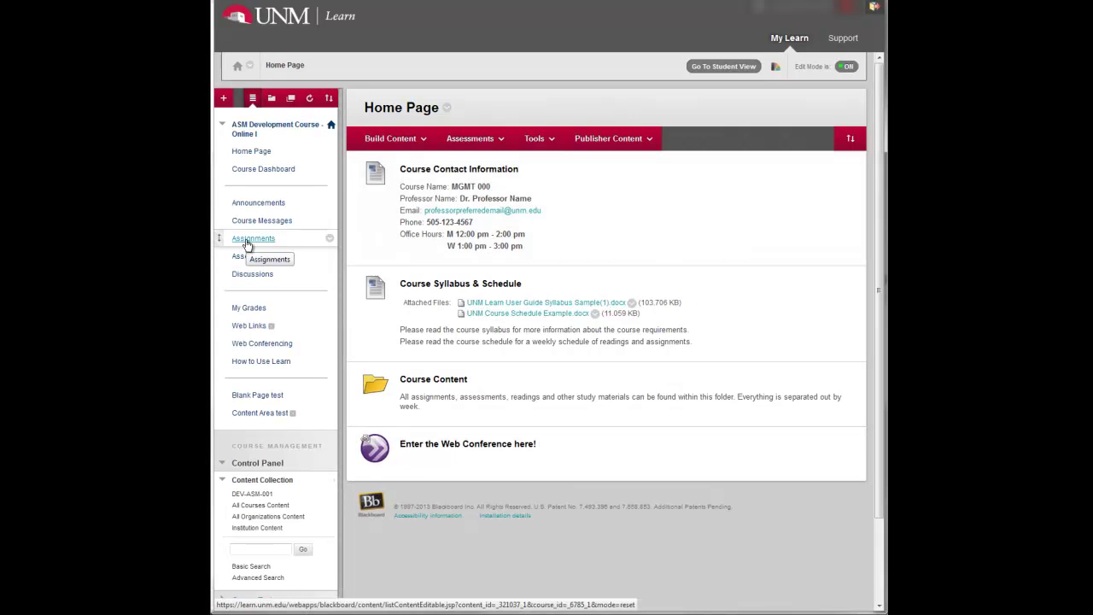
Step: Open the course's Assignments area and review the Week 1 Assignment's instructions in its edit form, leaving without saving
click(247, 246)
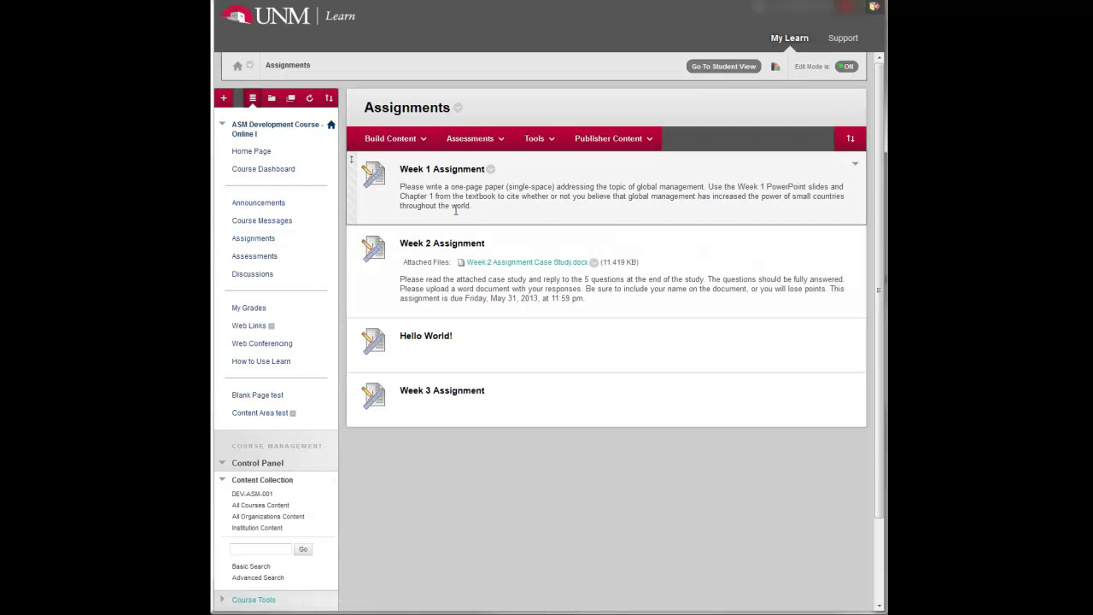
click(492, 171)
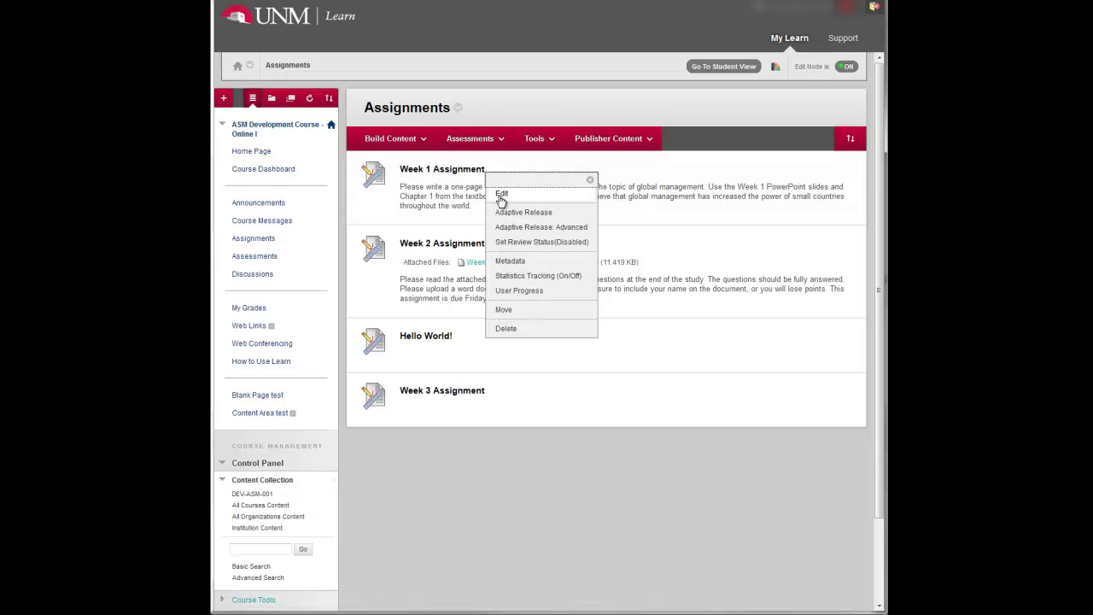
click(504, 212)
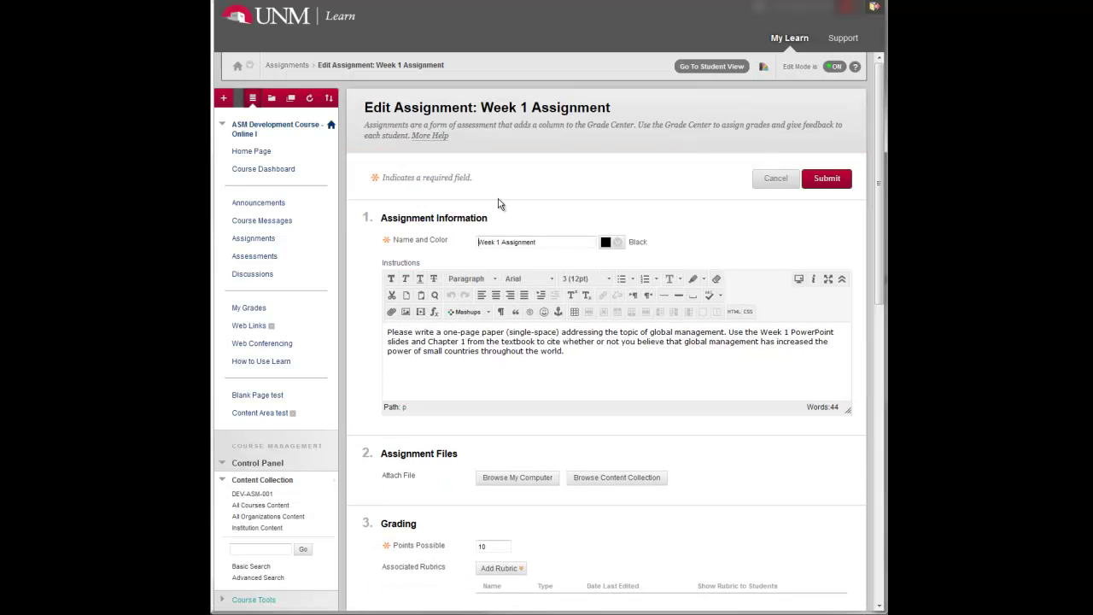
drag(439, 342, 585, 346)
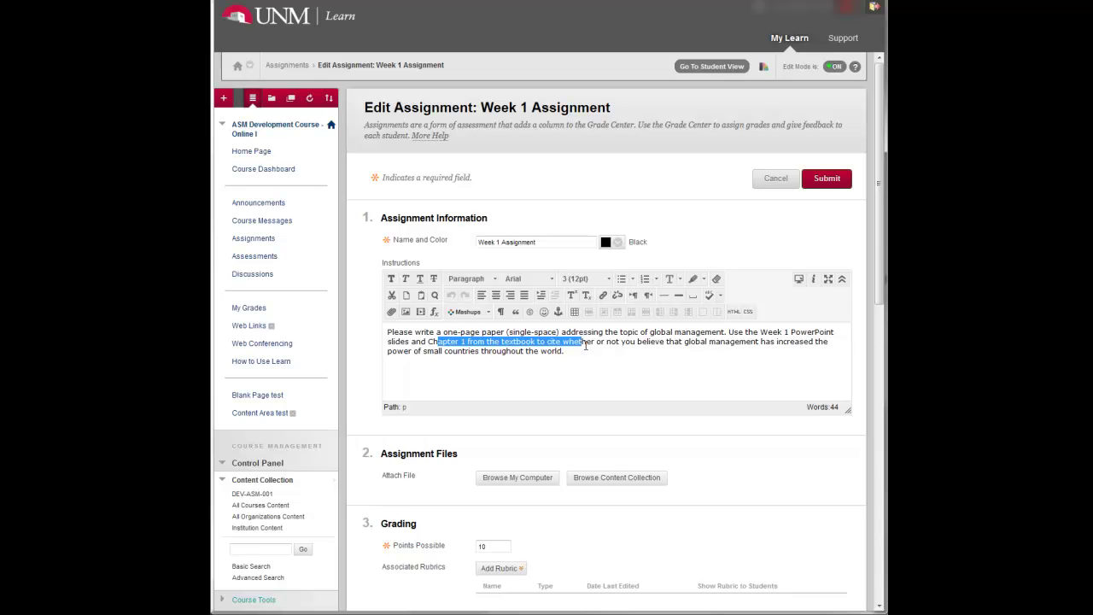
click(778, 178)
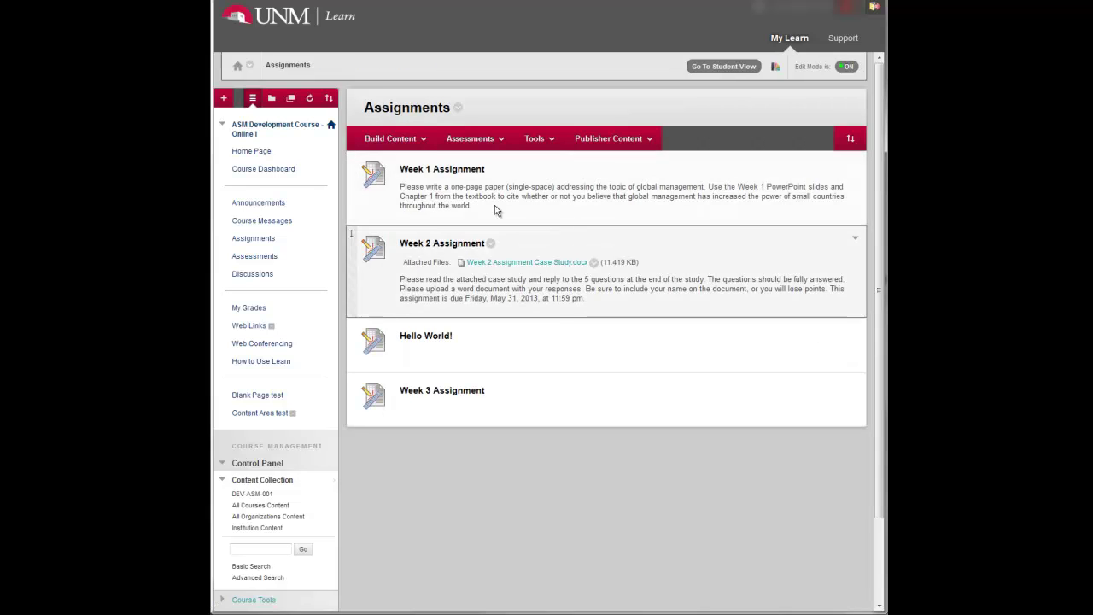
Step: Edit the Week 1 Assignment and attach apack_Week 1 Slides.pptx from the computer
click(454, 172)
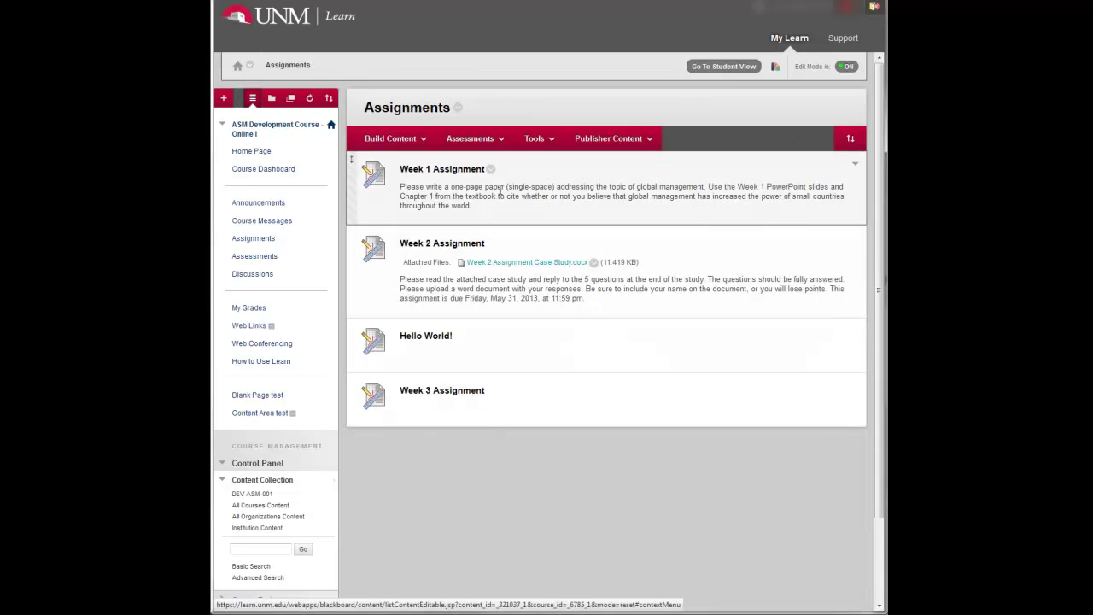
click(492, 171)
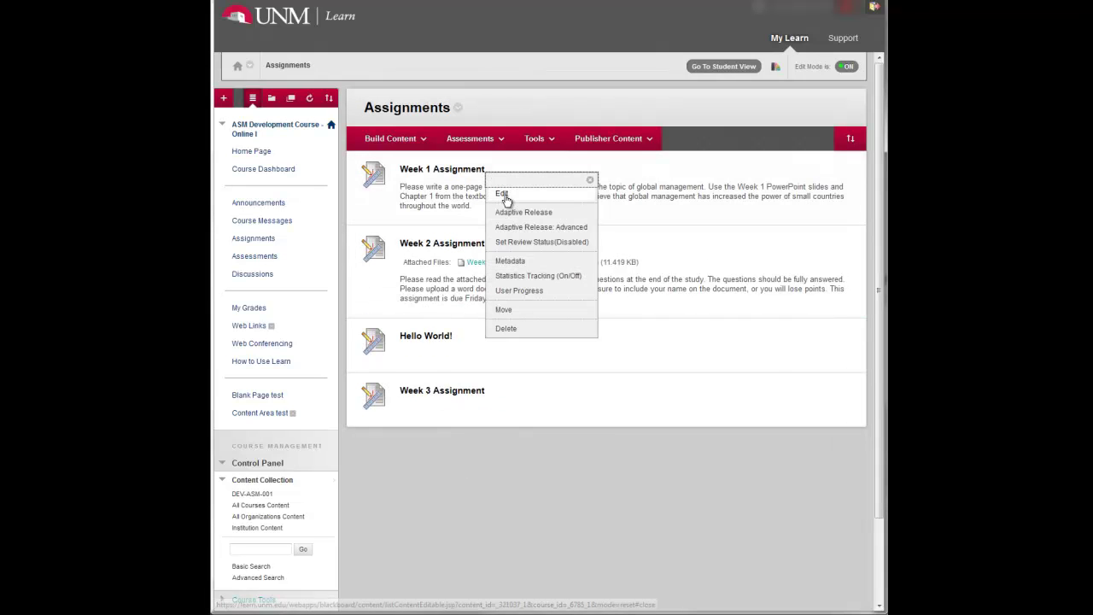
click(507, 191)
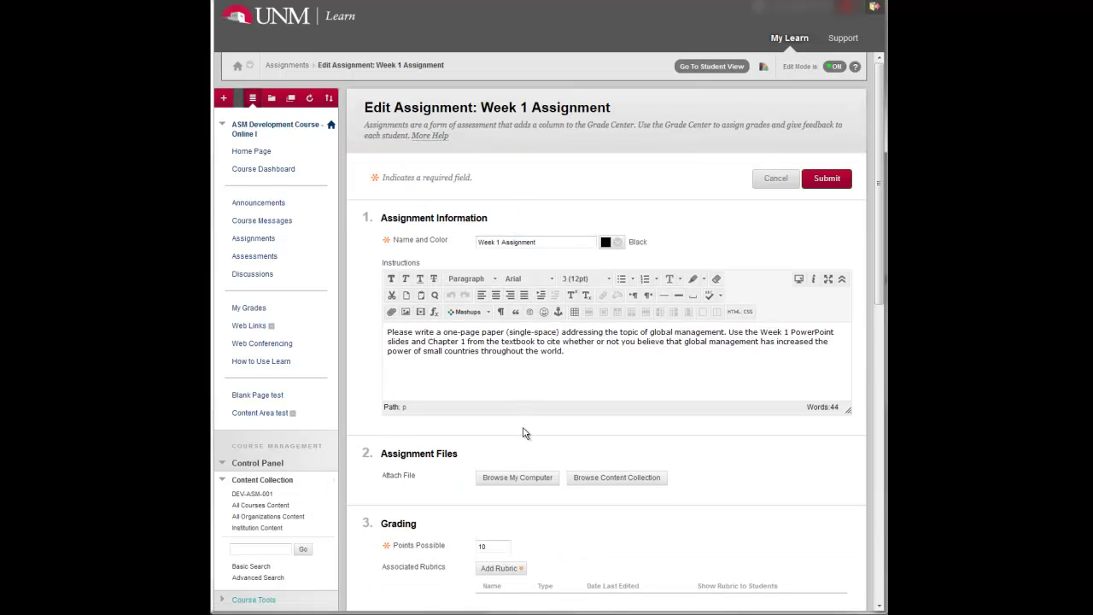
click(521, 482)
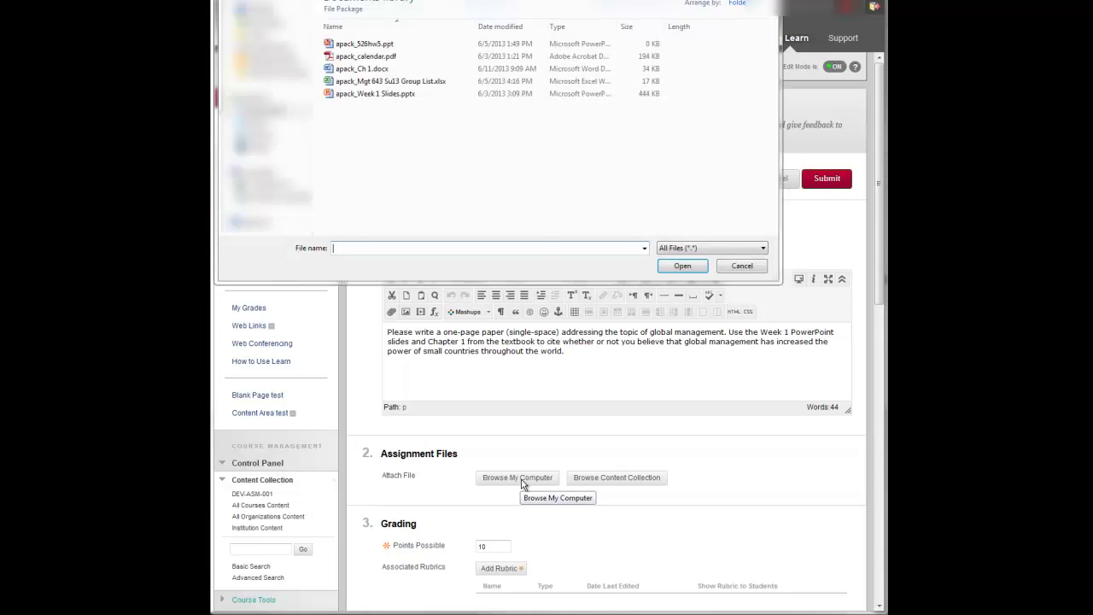
click(372, 97)
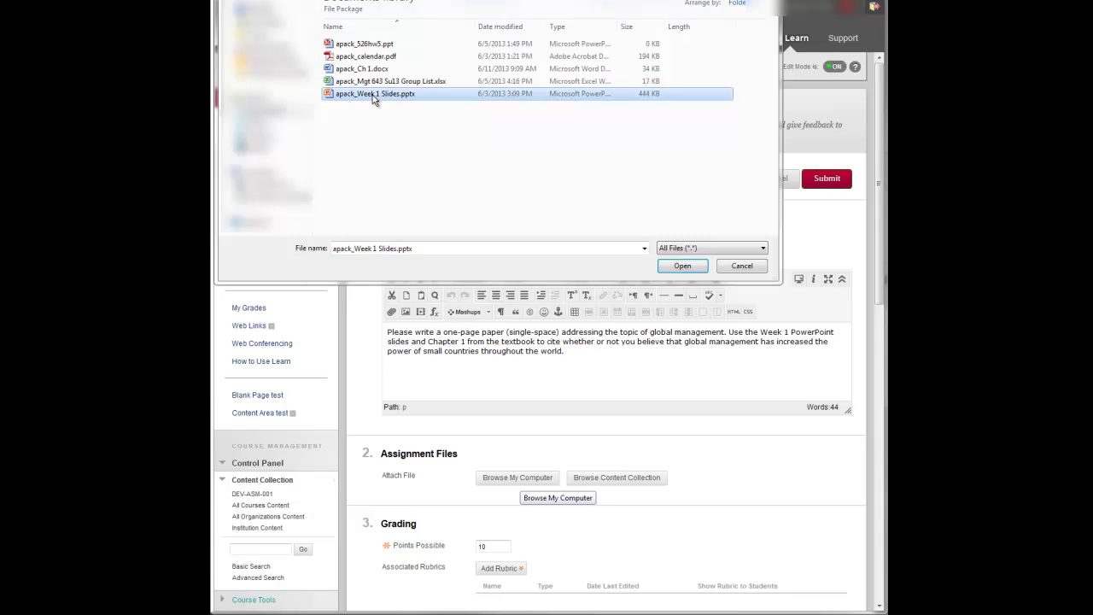
click(681, 268)
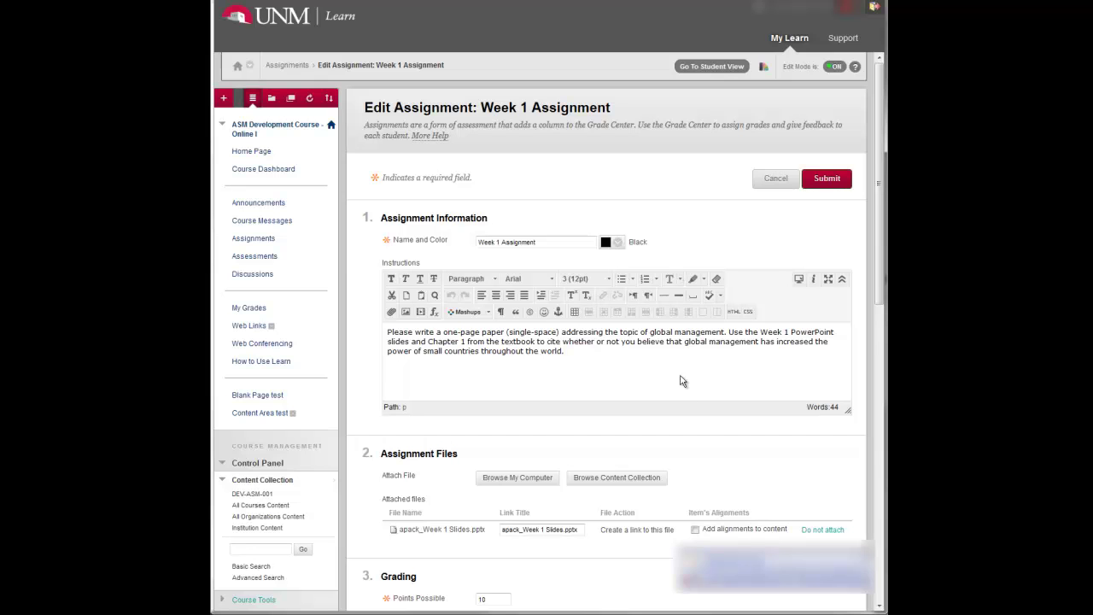
Step: Browse the content collection from the assignment, open the single-file upload form and check the subfolders offered under DEV-ASM-001
click(628, 483)
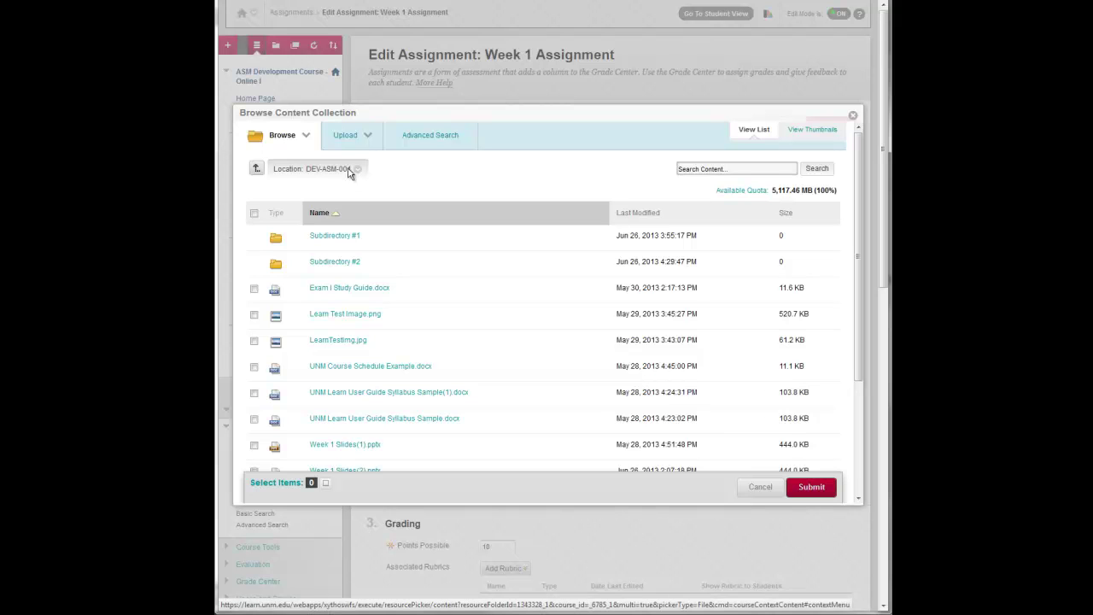
mouse_move(334, 142)
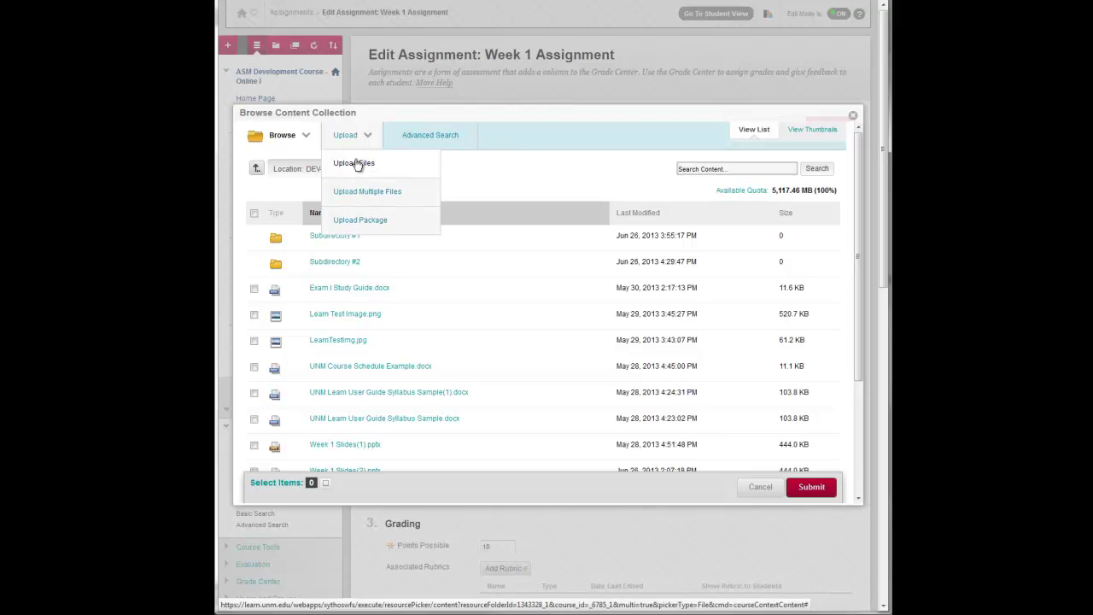
click(357, 163)
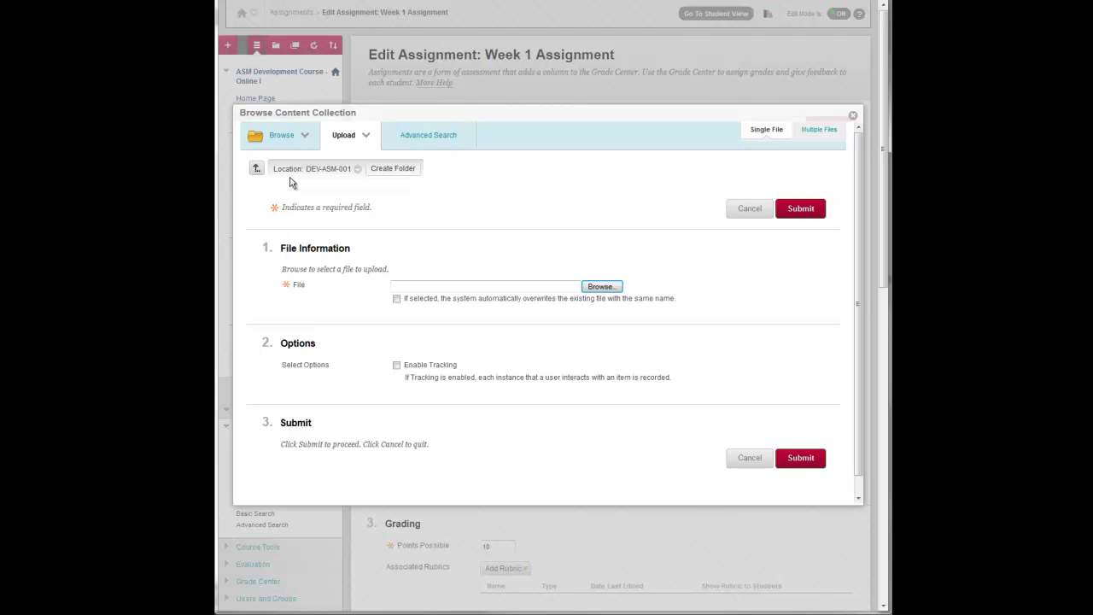
click(359, 170)
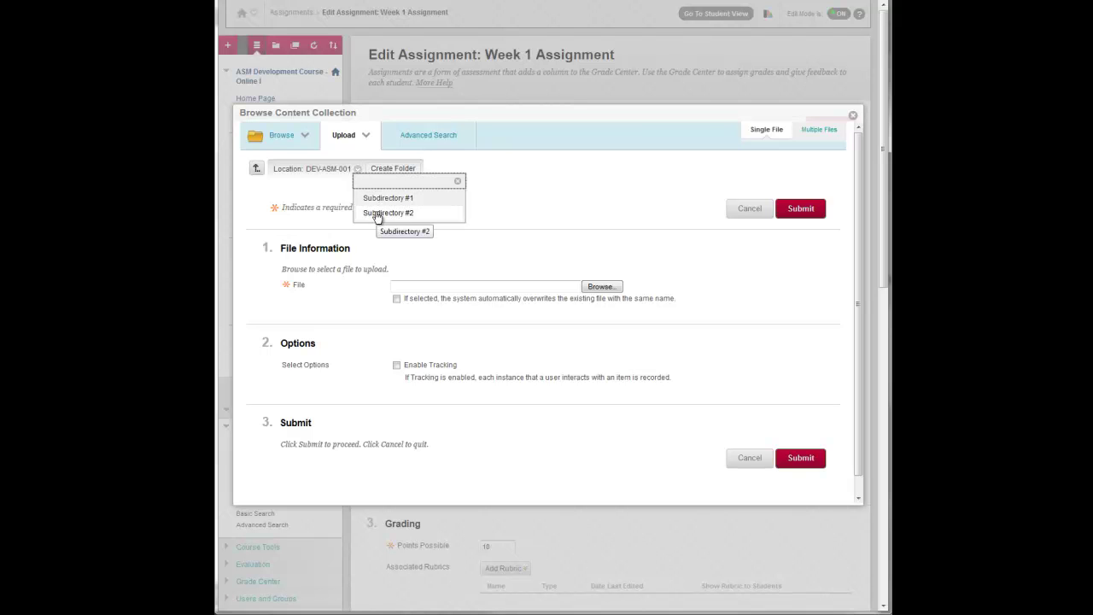
click(334, 206)
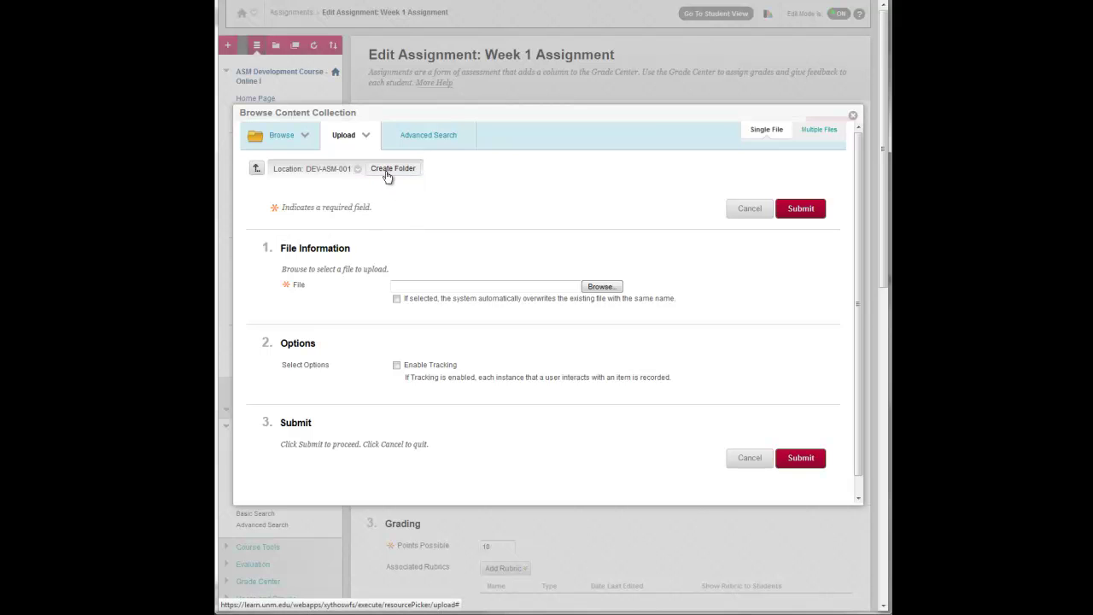
Step: Create a folder named Subdirectory #3 in the DEV-ASM-001 location
click(387, 171)
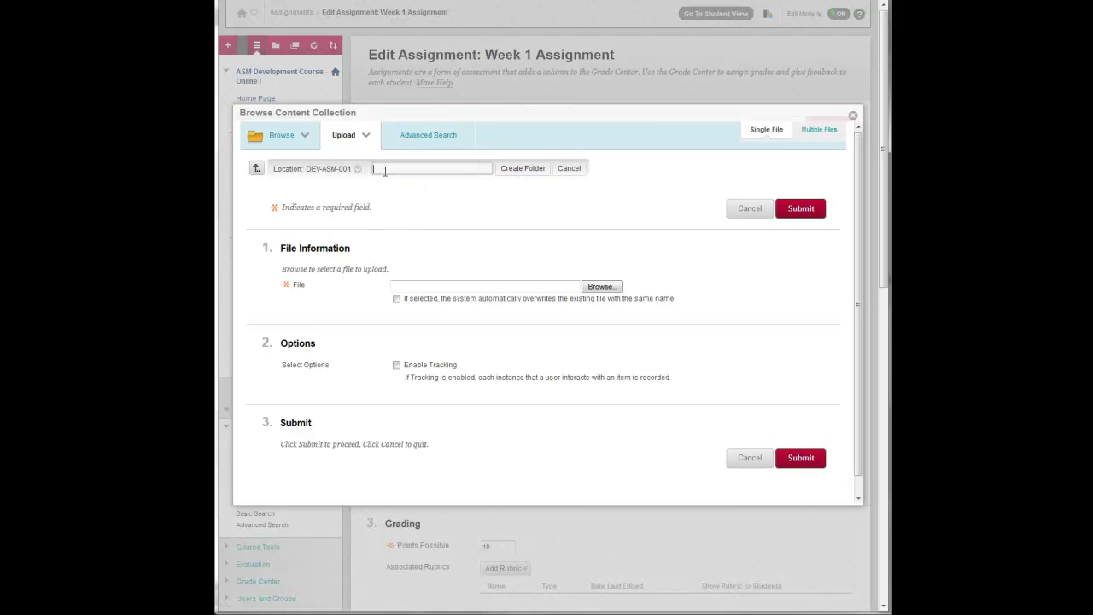
text(Subdire)
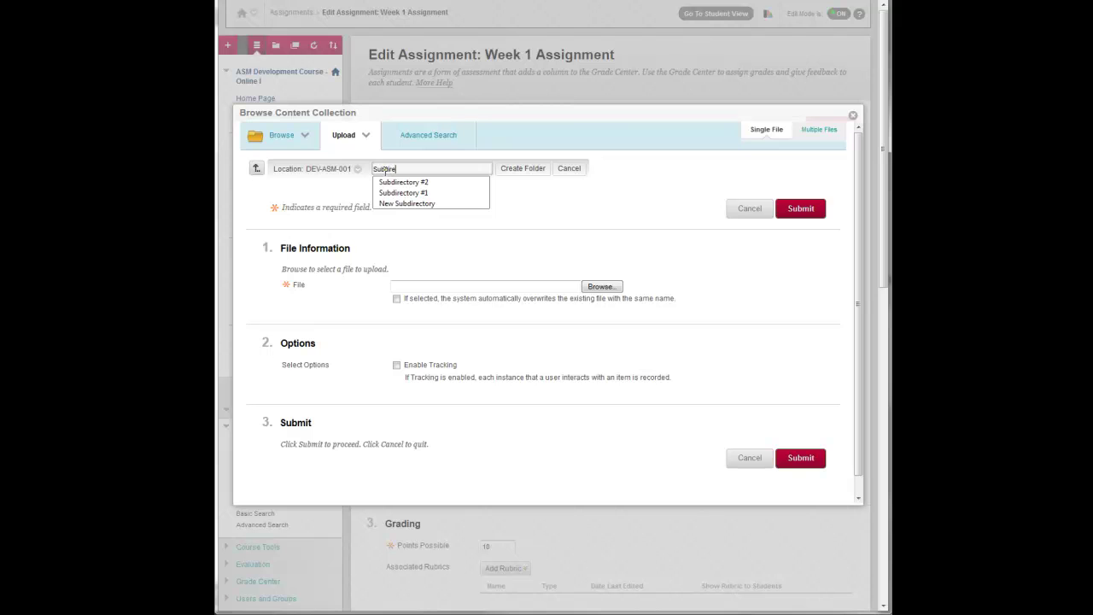
text(ctory #3)
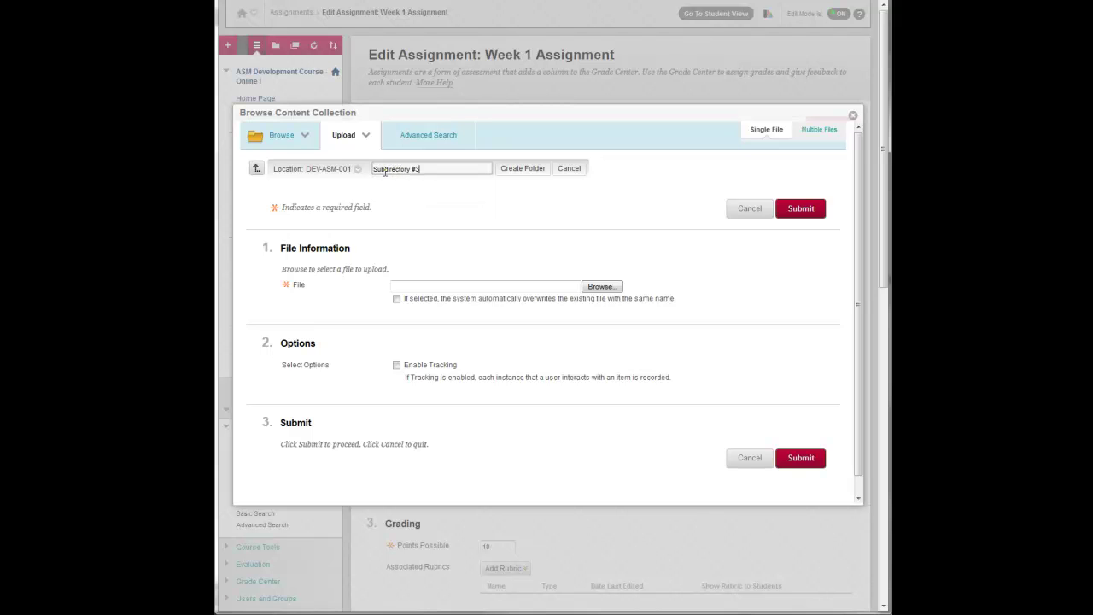
click(517, 169)
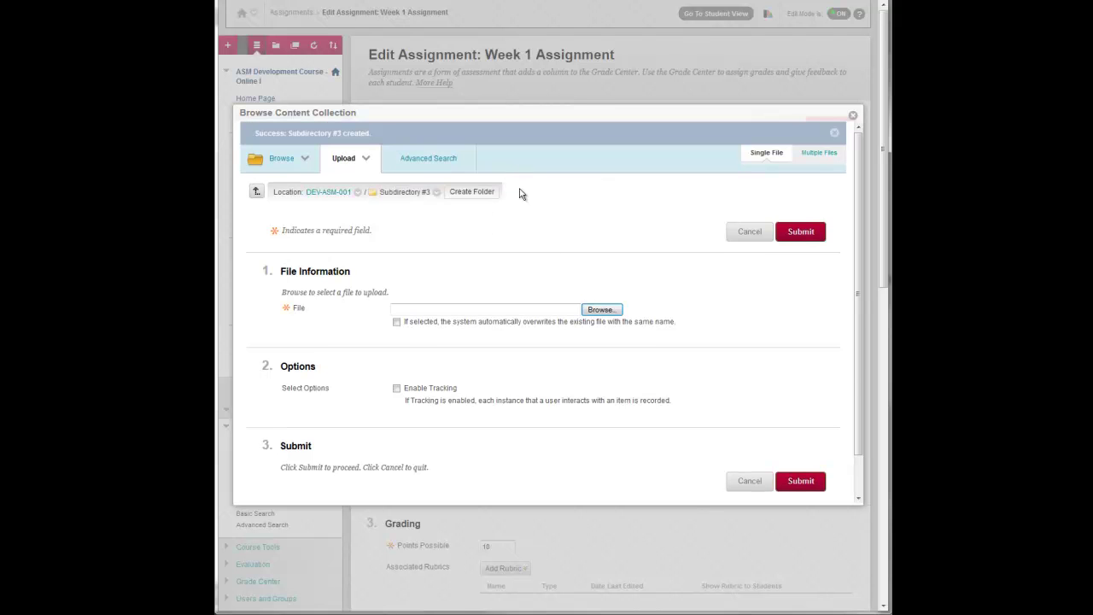
Step: Upload apack_Week 1 Slides.pptx from the computer into Subdirectory #3
click(605, 310)
click(389, 94)
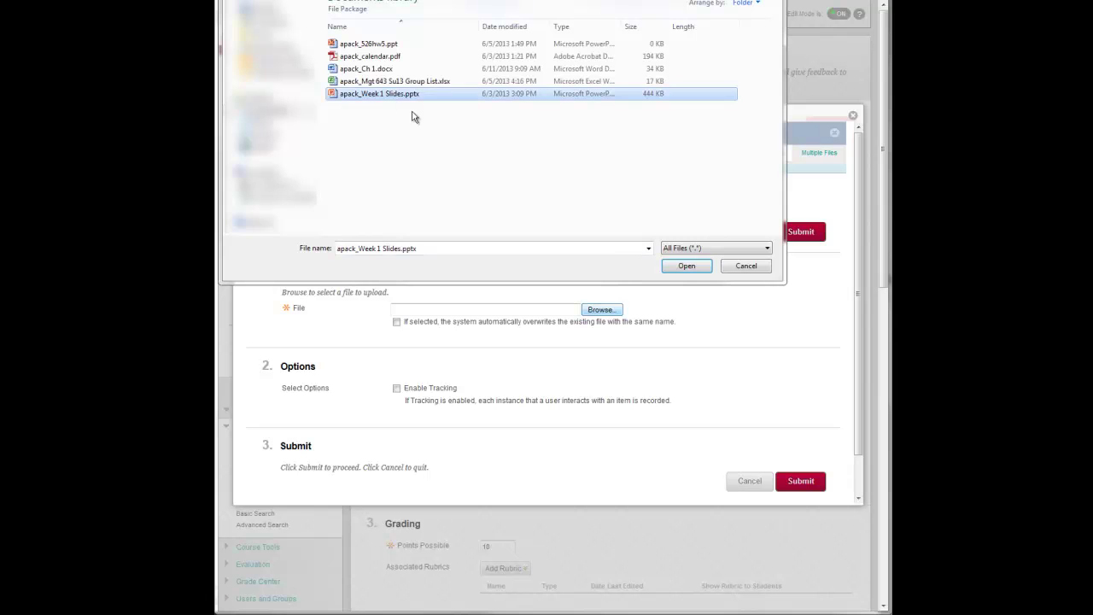
click(686, 268)
click(802, 232)
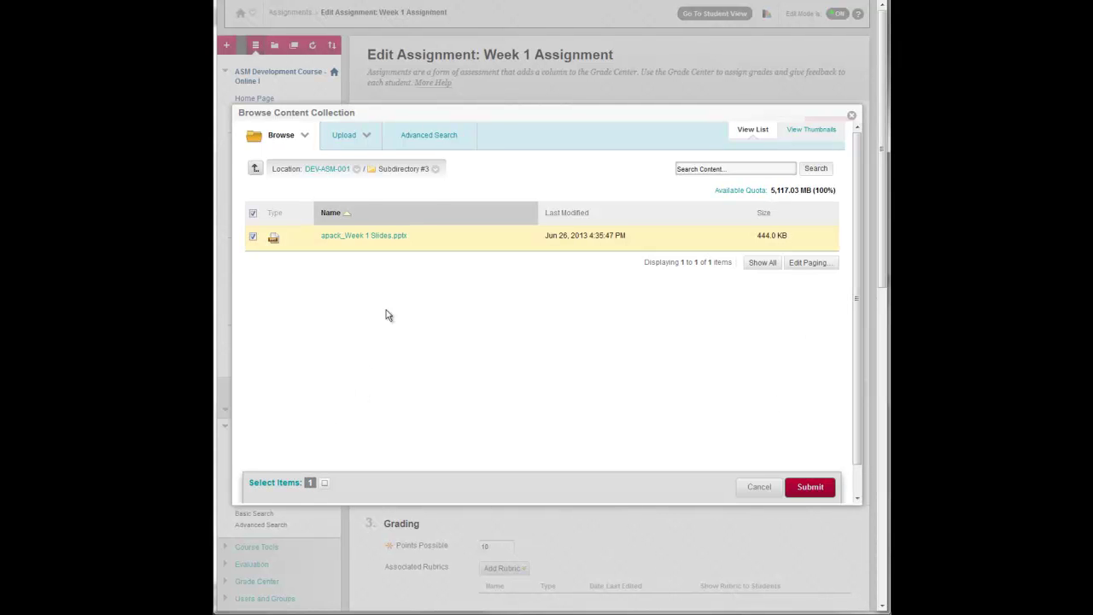
Step: Start a multiple-file upload in Subdirectory #3, allowing the UploadApplet to run without blocking its components
click(355, 138)
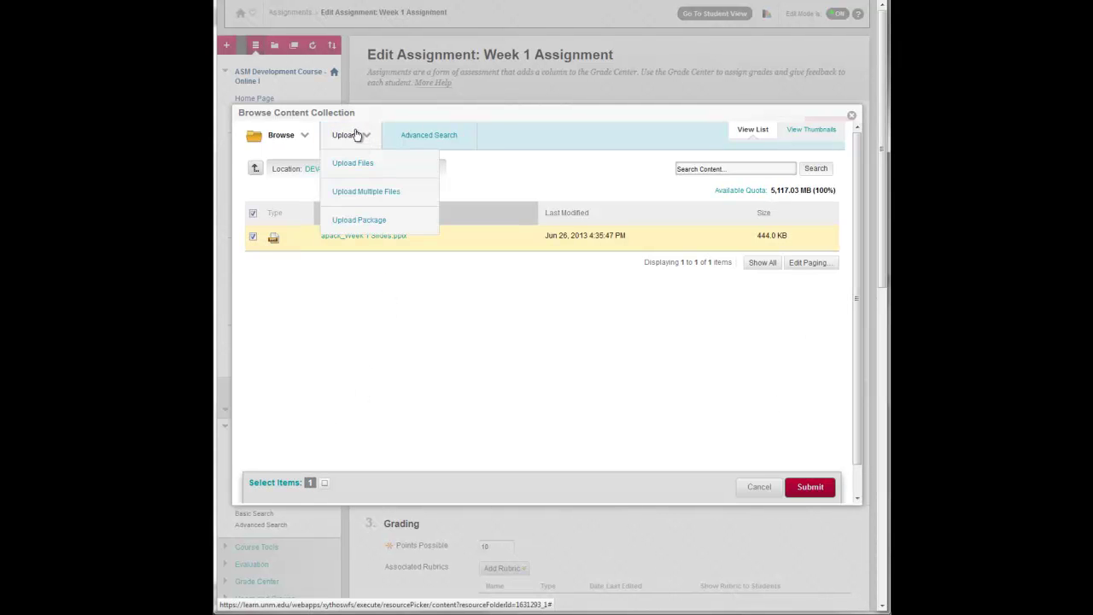
click(358, 193)
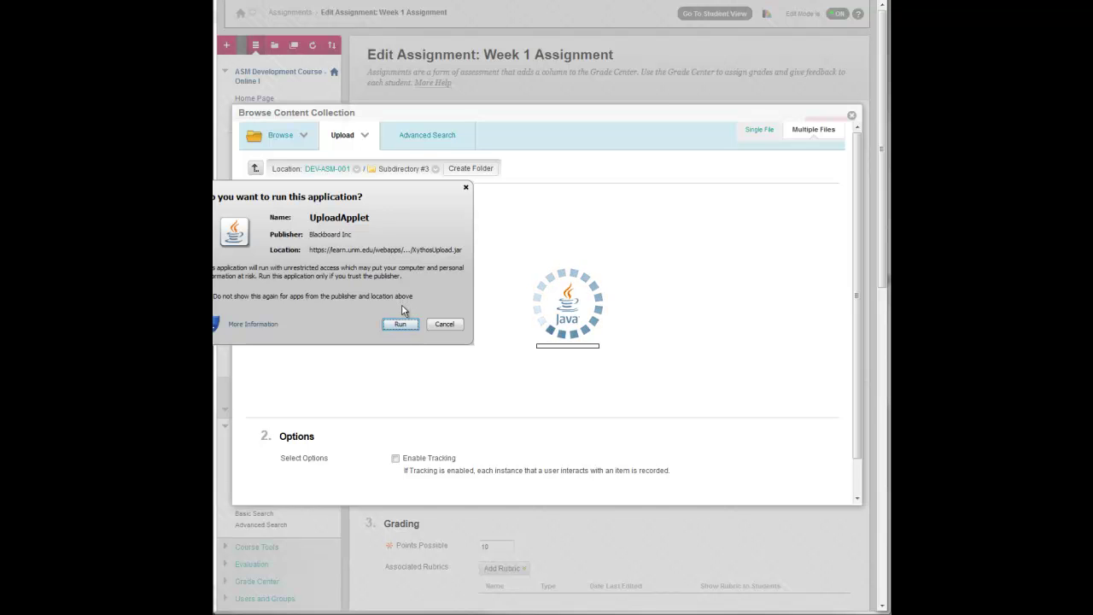
click(404, 325)
click(404, 327)
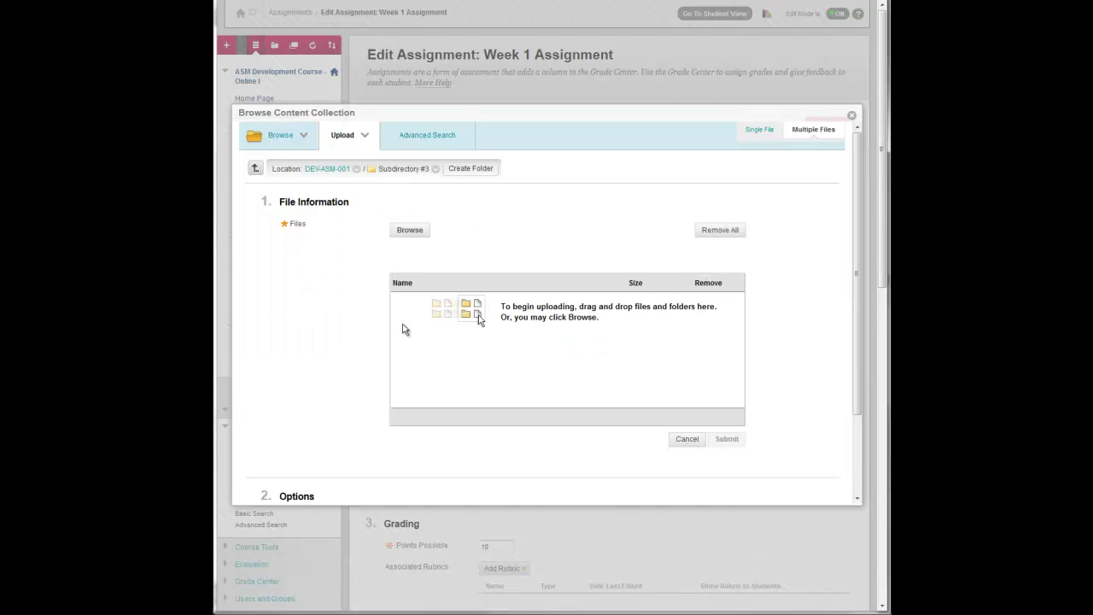
click(421, 236)
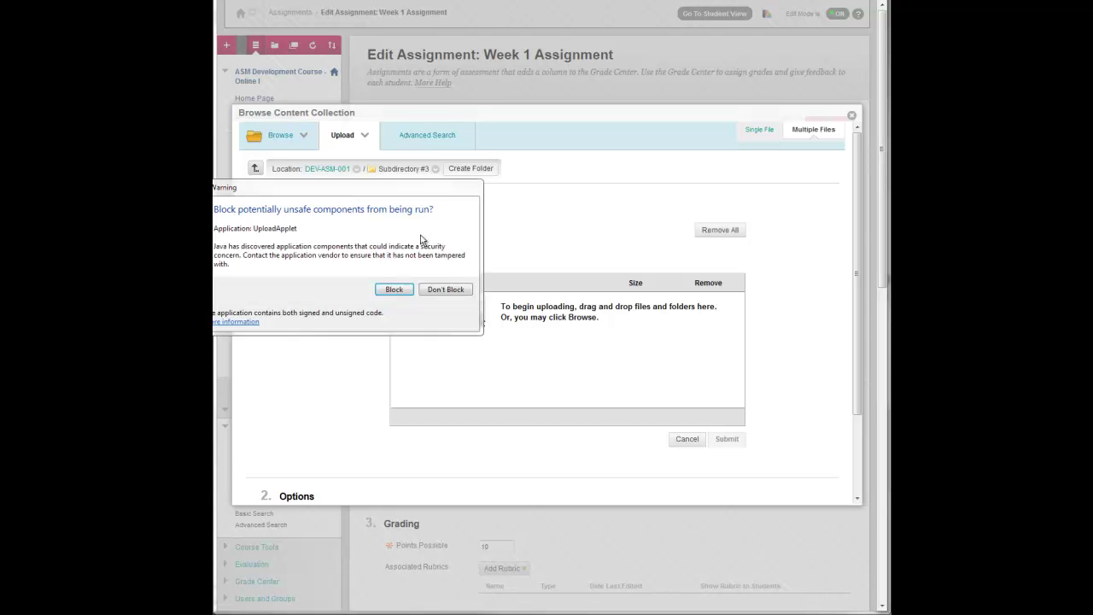
click(446, 290)
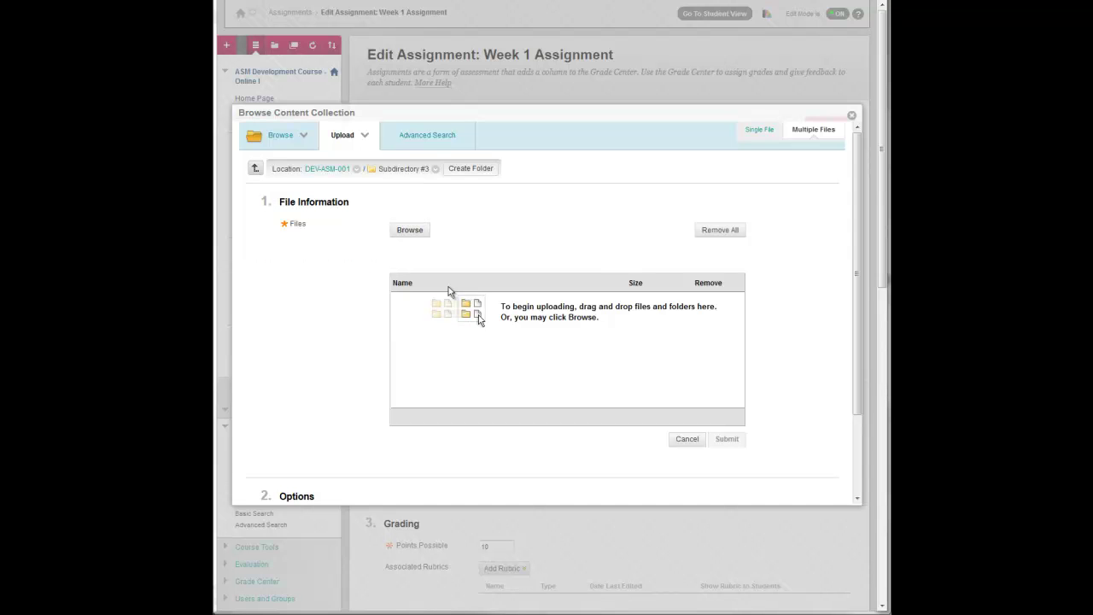
Step: Upload apack_calendar.pdf, apack_Ch 1.docx and apack_Mgt 643 Su13 Group List.xlsx together into Subdirectory #3
click(478, 319)
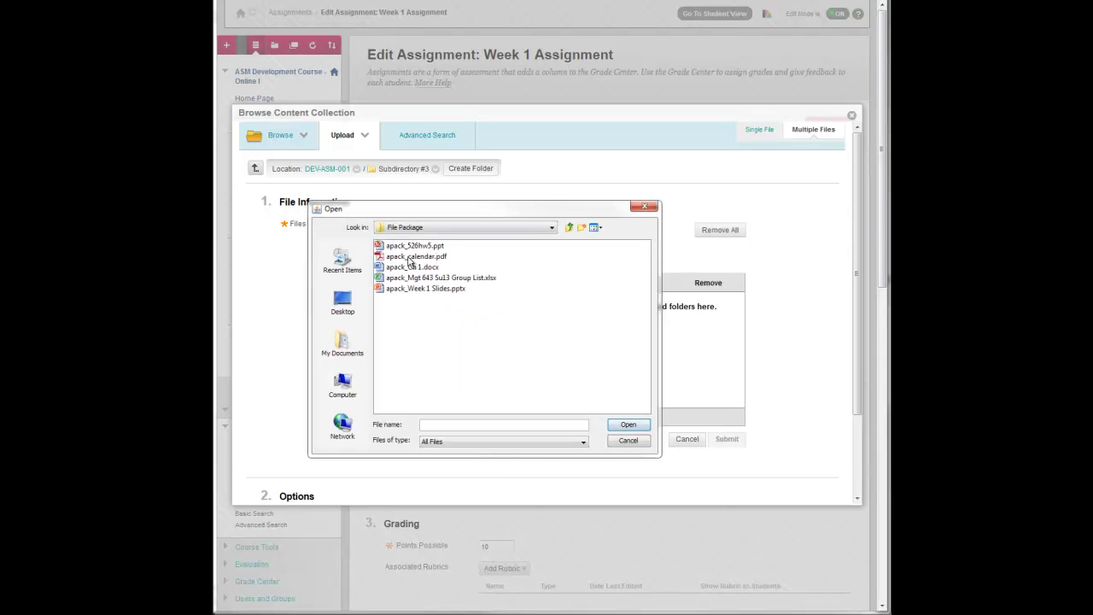
click(410, 257)
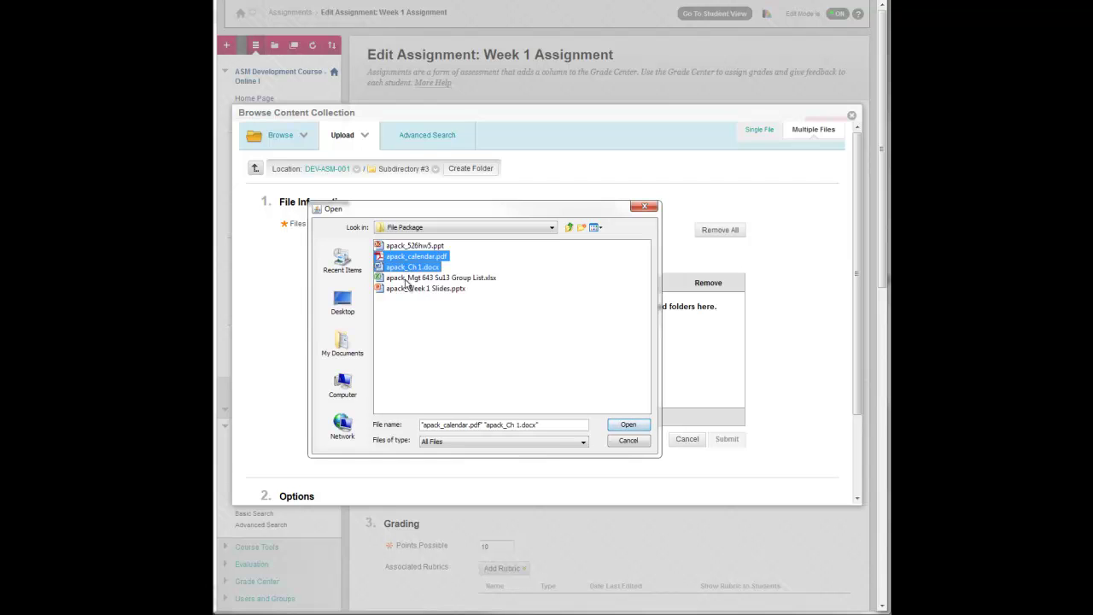
ctrl+click(407, 279)
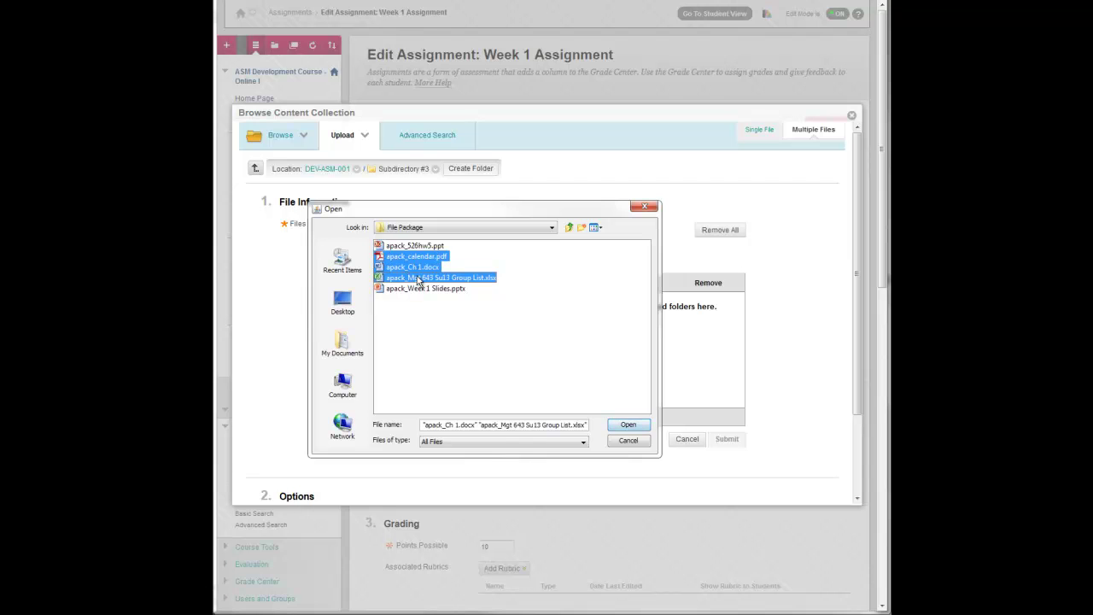
click(626, 427)
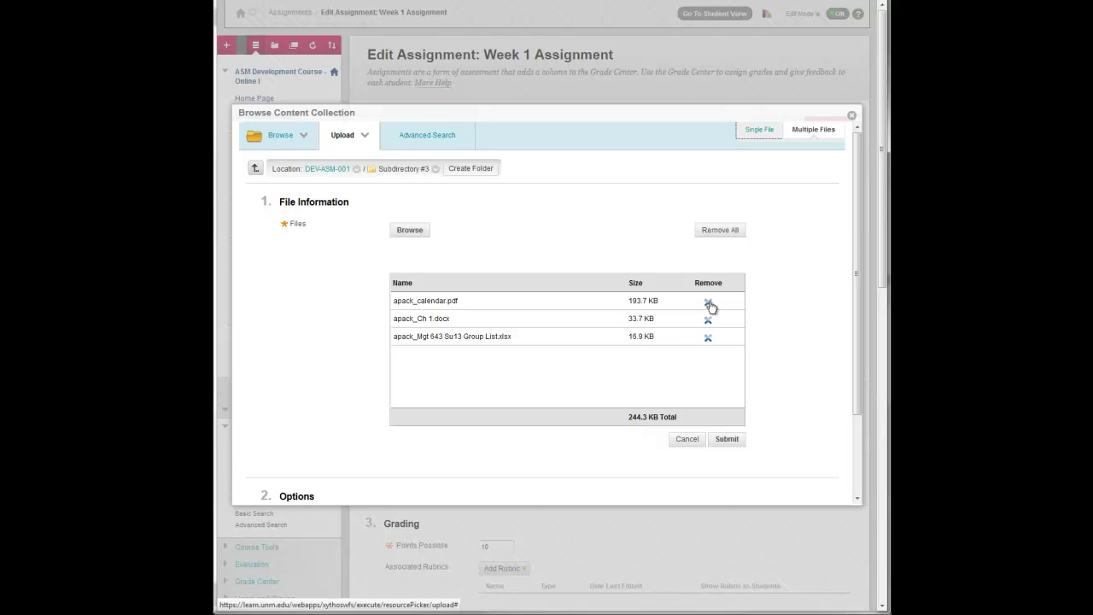
click(728, 440)
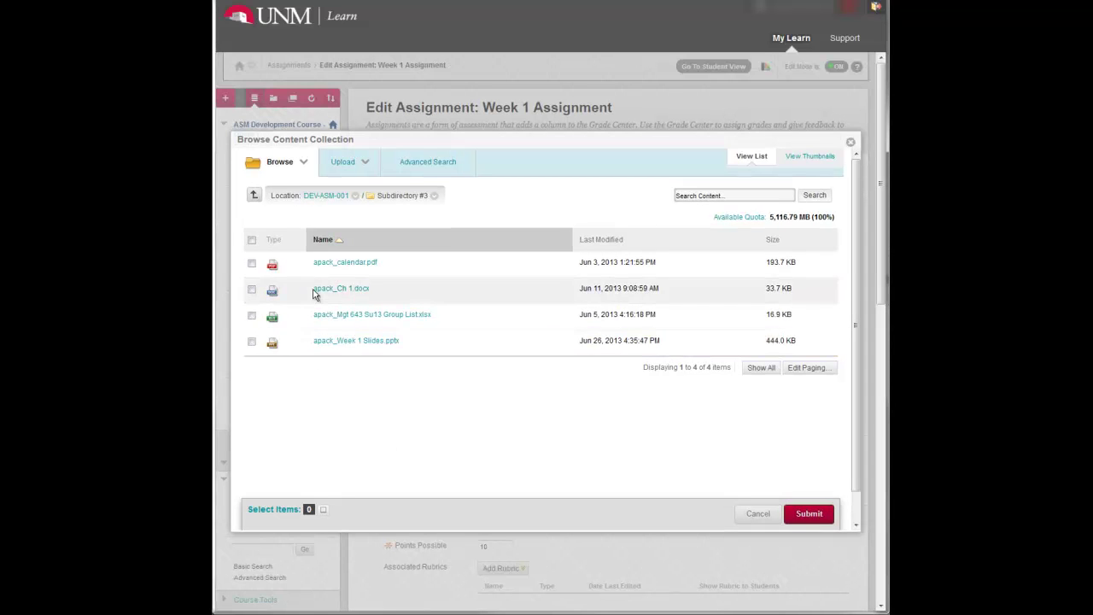
Step: Start a package upload in Subdirectory #3 and compress the File Package folder in My Documents into a zip file
click(359, 167)
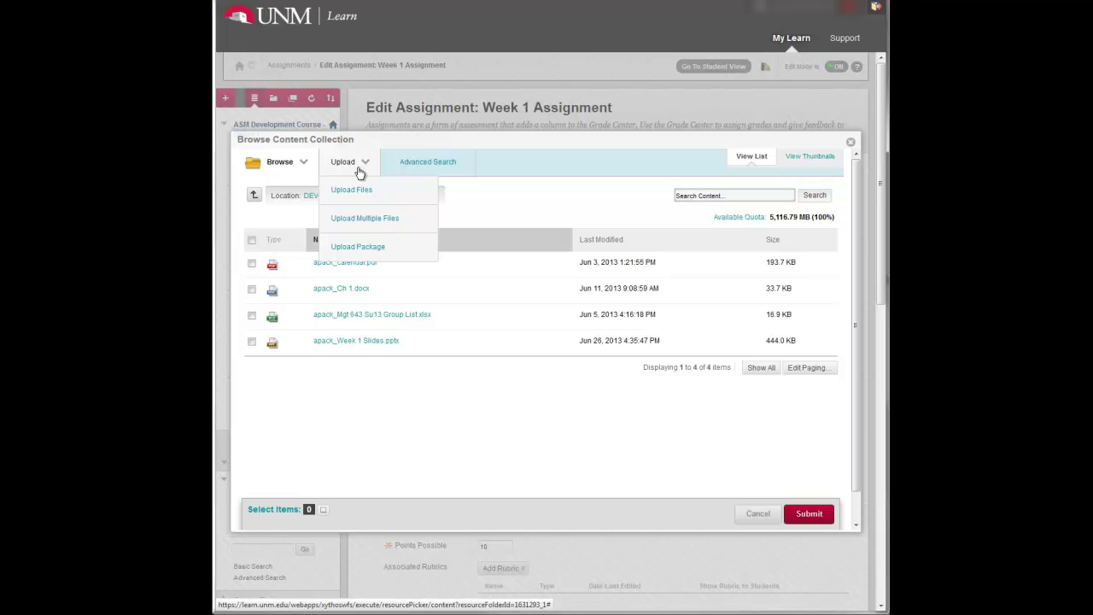
click(355, 247)
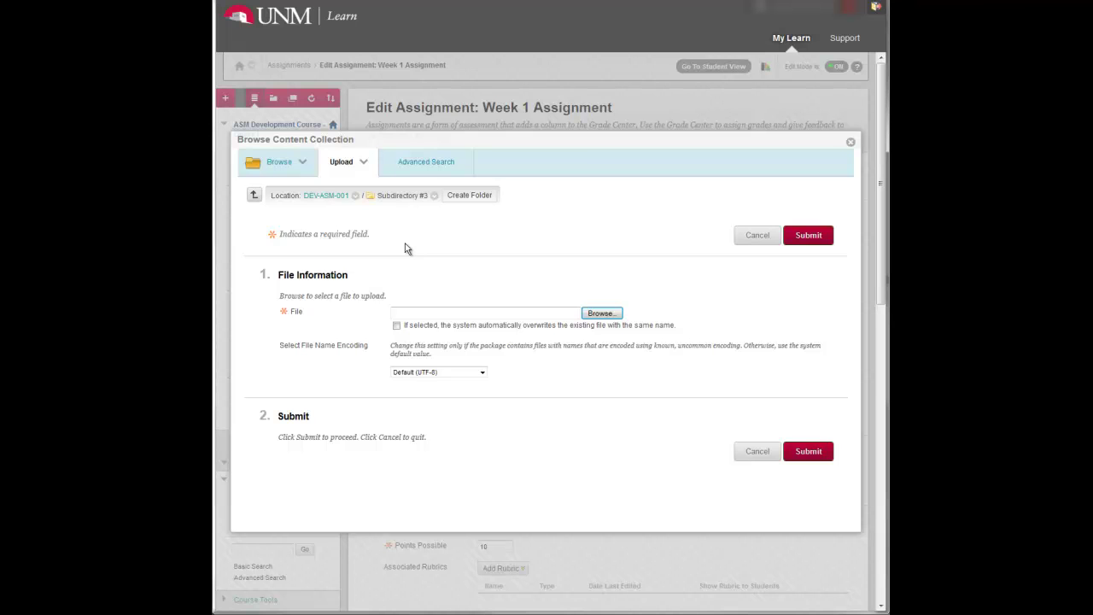
click(606, 320)
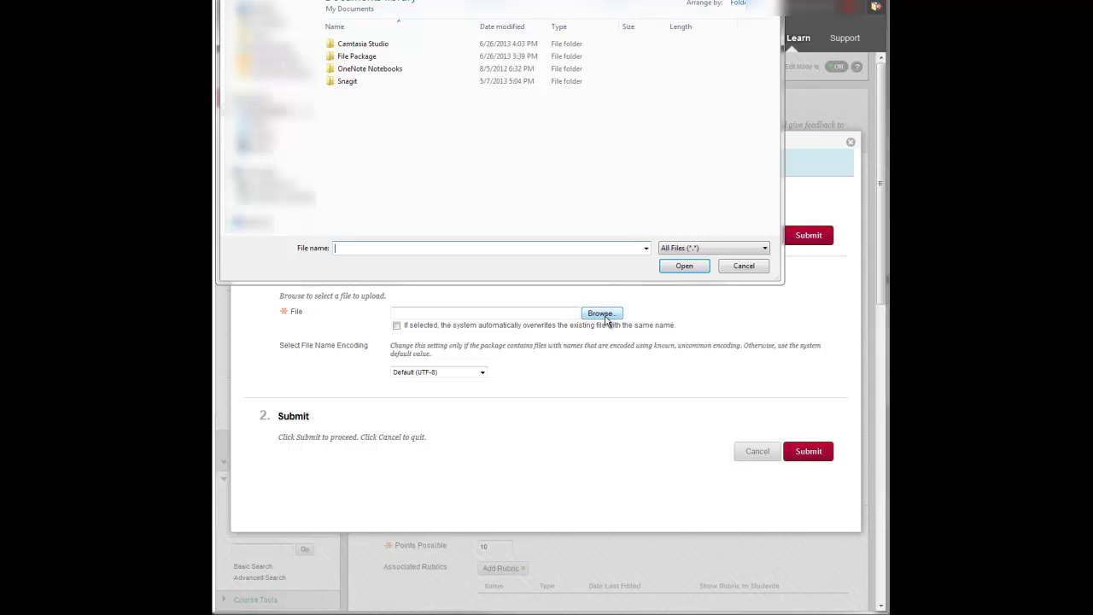
right_click(376, 61)
mouse_move(398, 207)
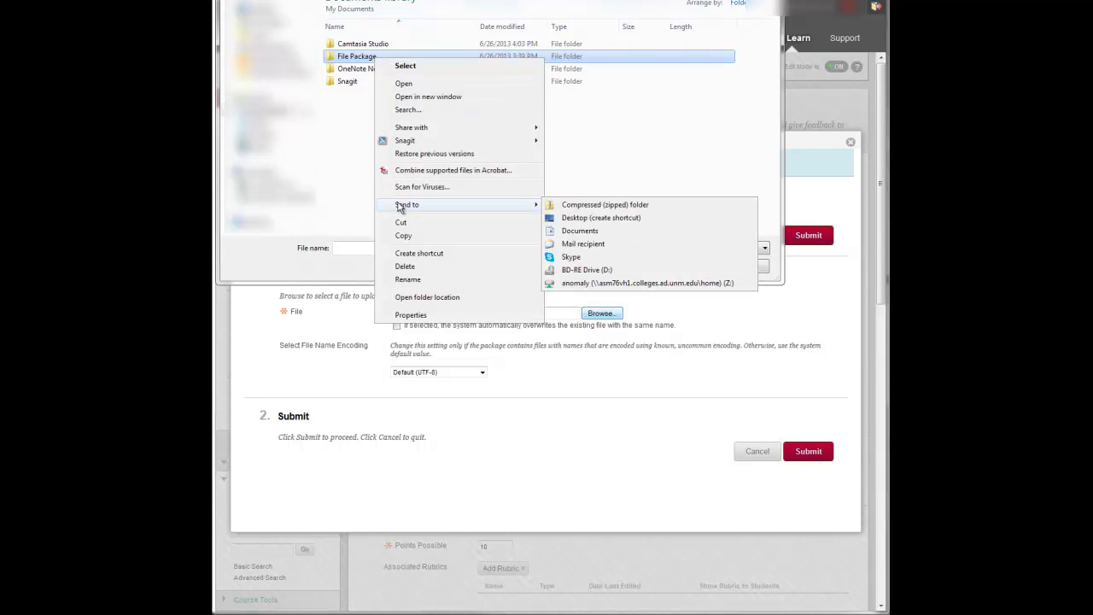
click(619, 205)
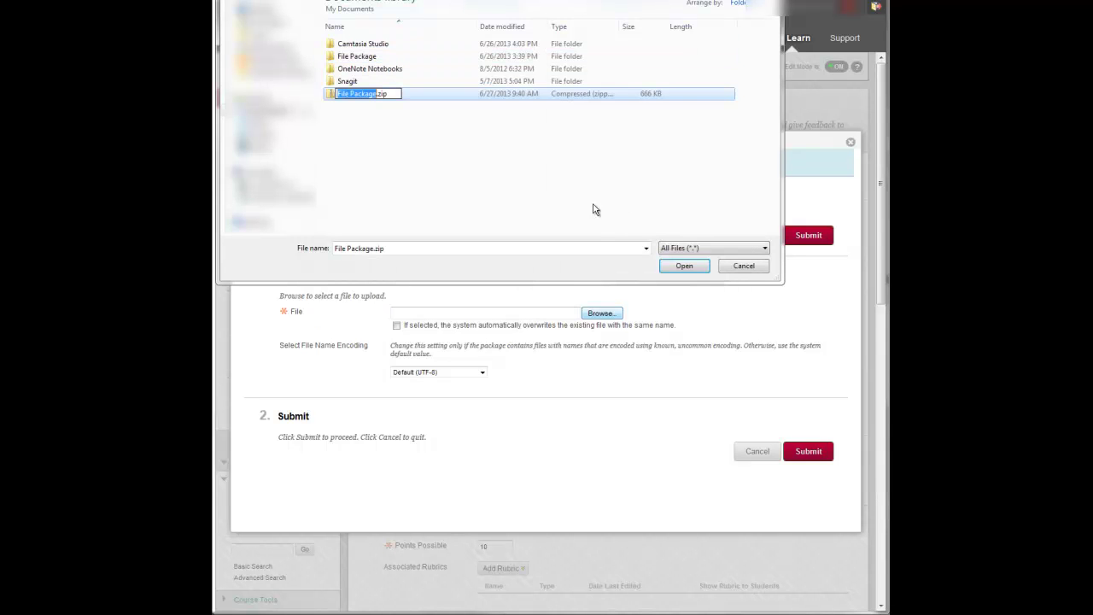
click(461, 198)
Step: Upload File Package.zip as a package into Subdirectory #3, check the contents of the unpacked File Package folder and return to Subdirectory #3
click(356, 96)
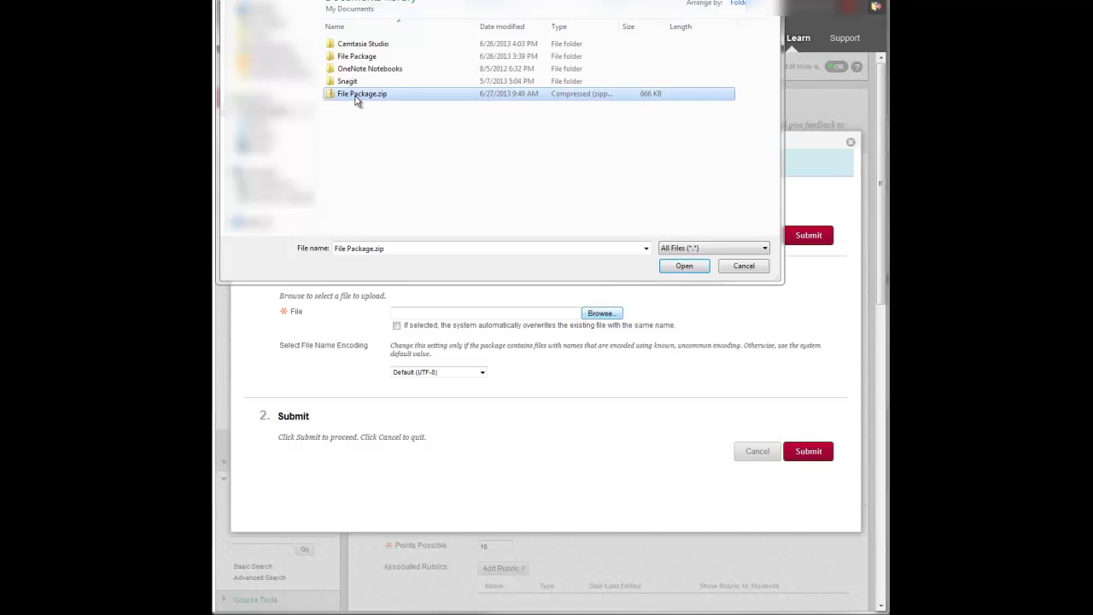
click(684, 265)
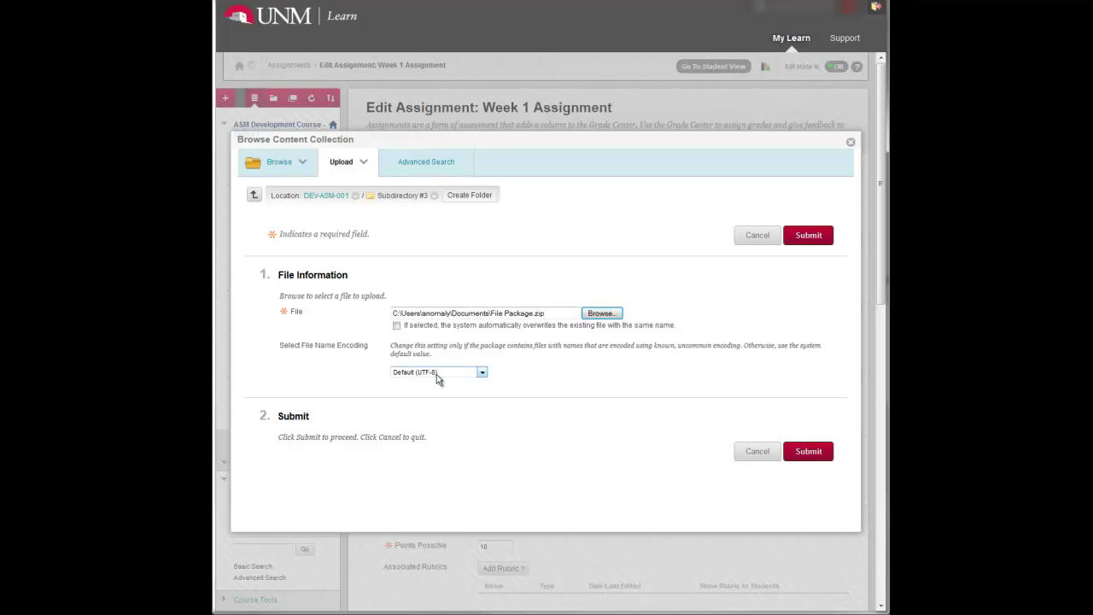
click(820, 454)
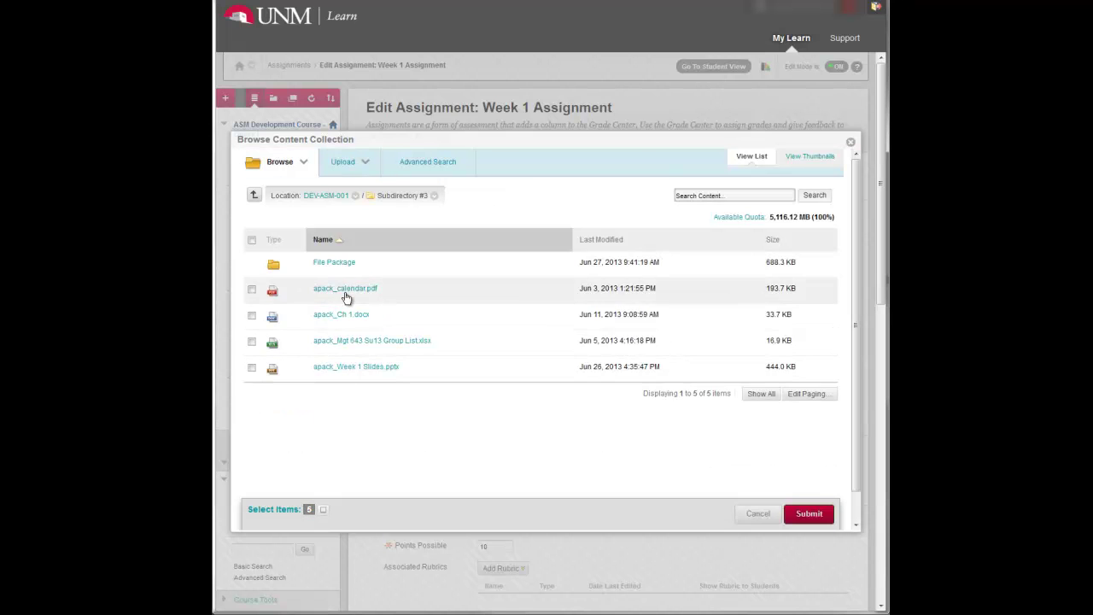
click(336, 263)
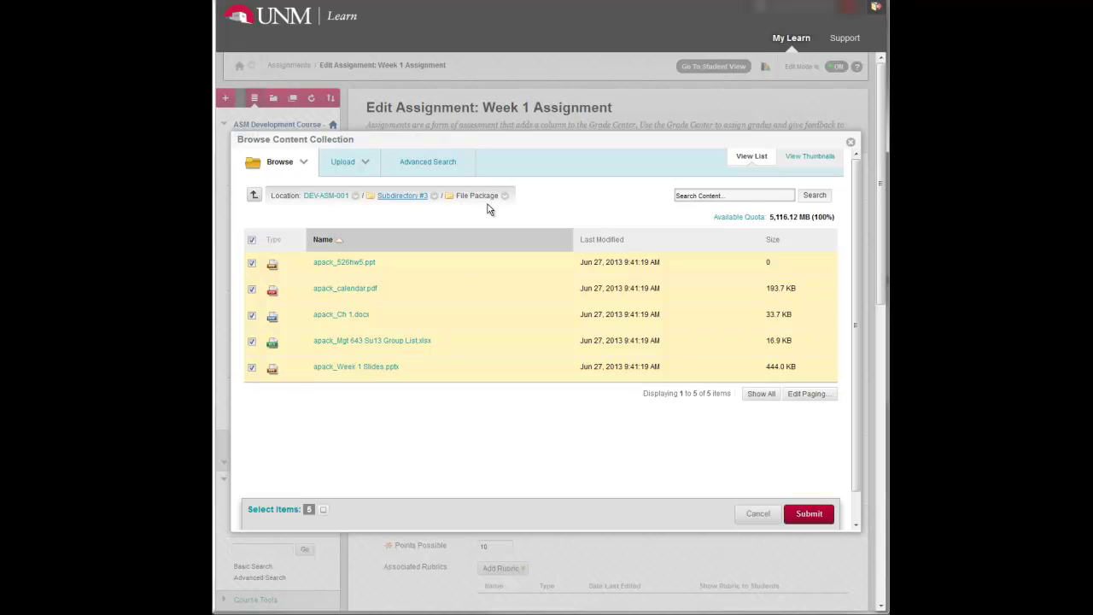
click(398, 195)
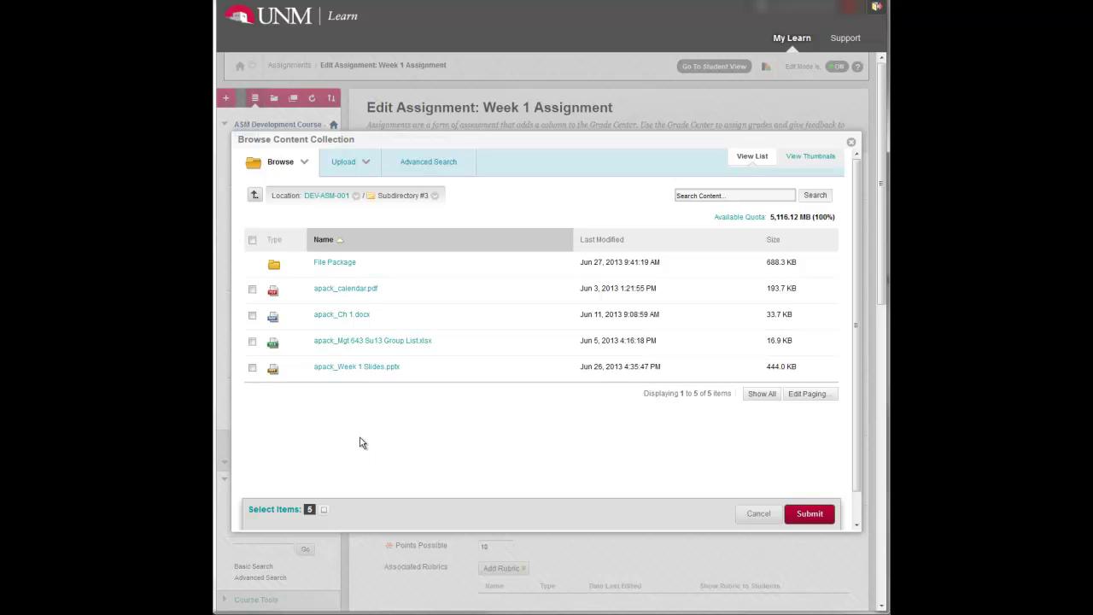
Step: Attach apack_calendar.pdf, apack_Mgt 643 Su13 Group List.xlsx and apack_Week 1 Slides.pptx from Subdirectory #3 and submit the edited Week 1 Assignment
click(253, 292)
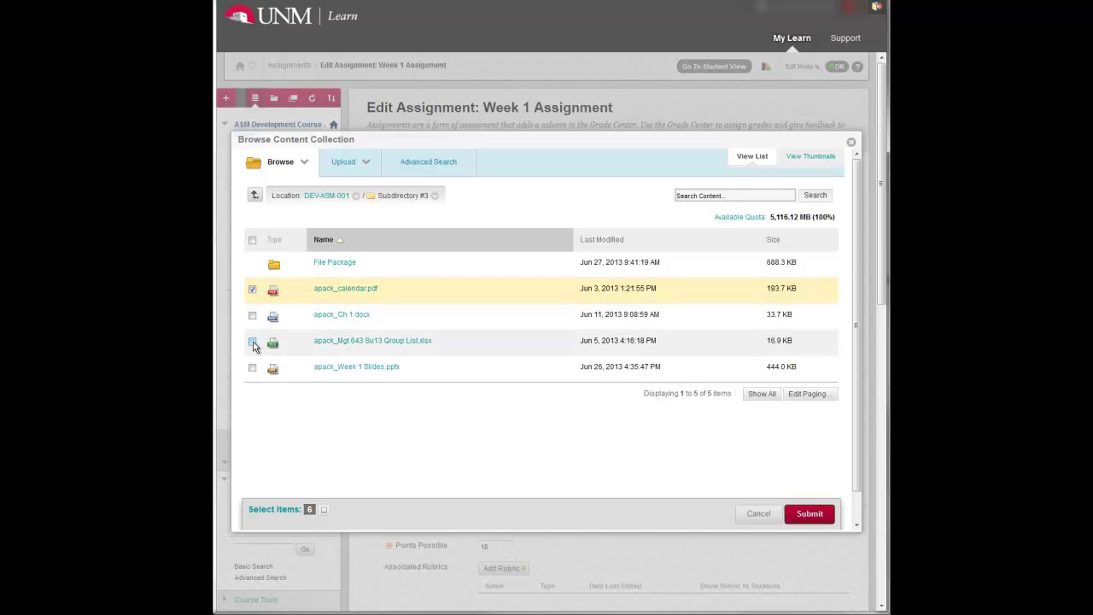
click(252, 343)
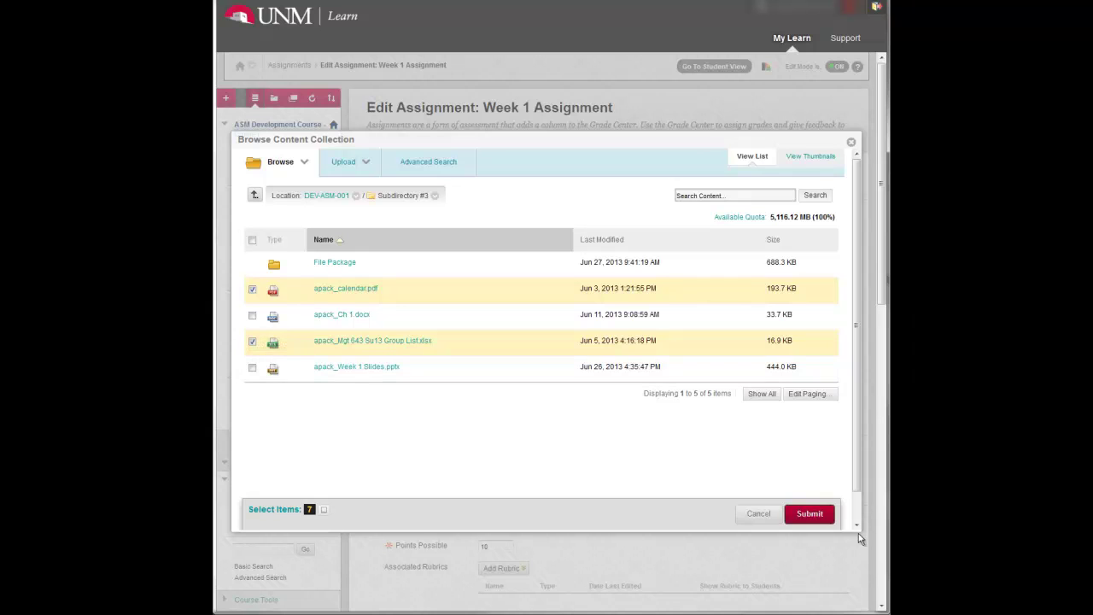
click(810, 513)
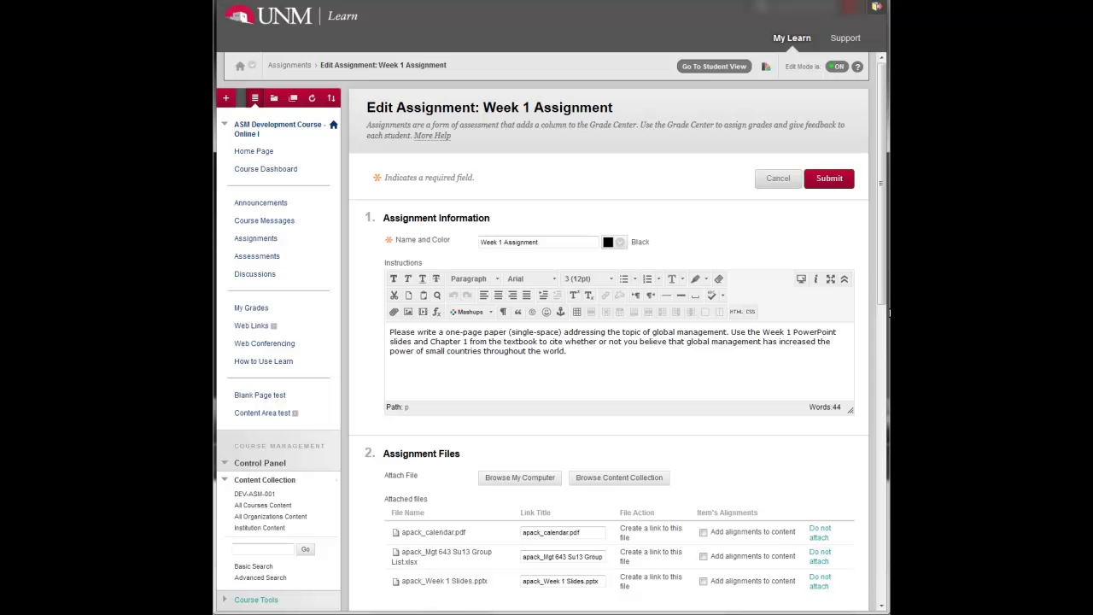
drag(885, 293, 883, 605)
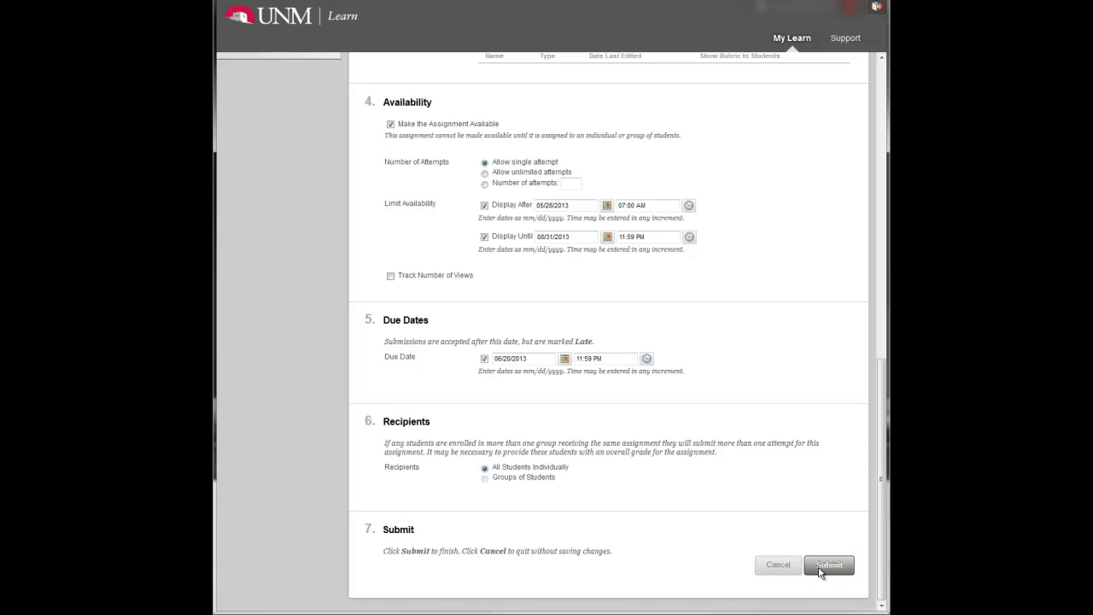
click(820, 573)
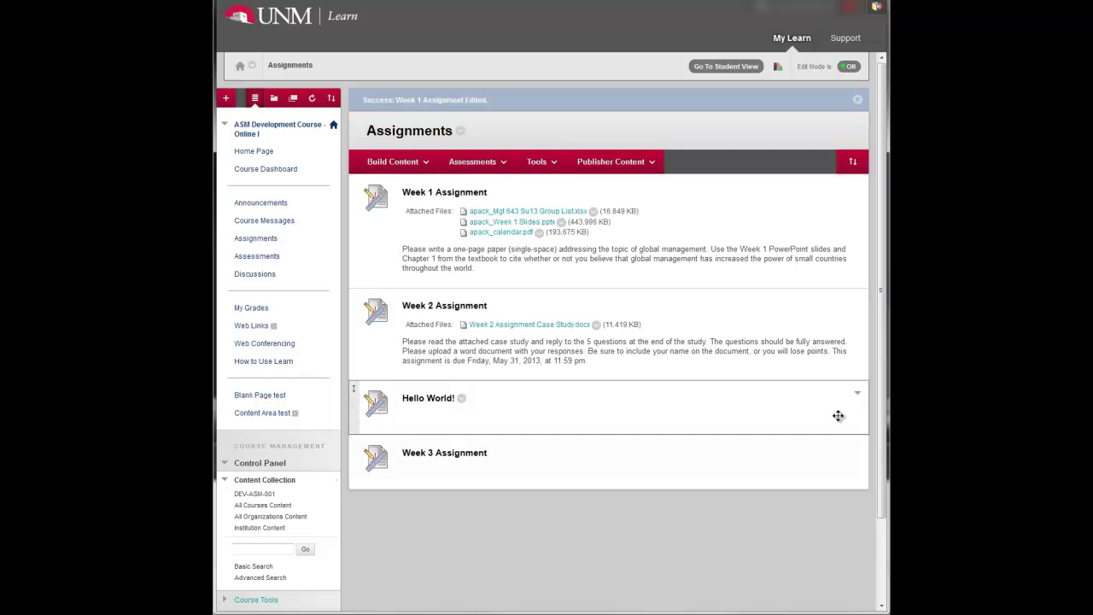